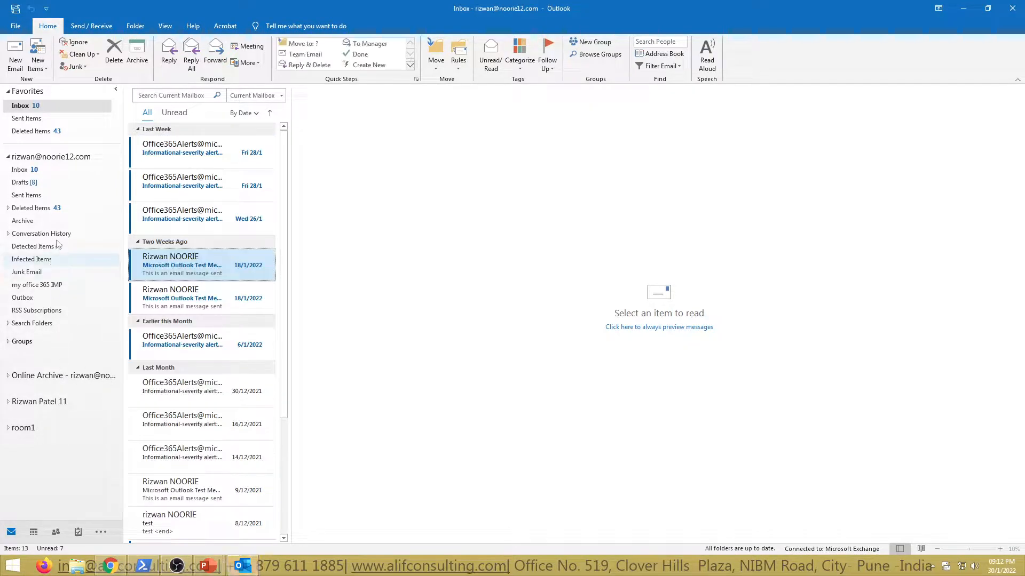
Step: Open the calendar of the primary mailbox and dismiss all meeting reminders
{"action": "left_click", "coordinate": [24, 170]}
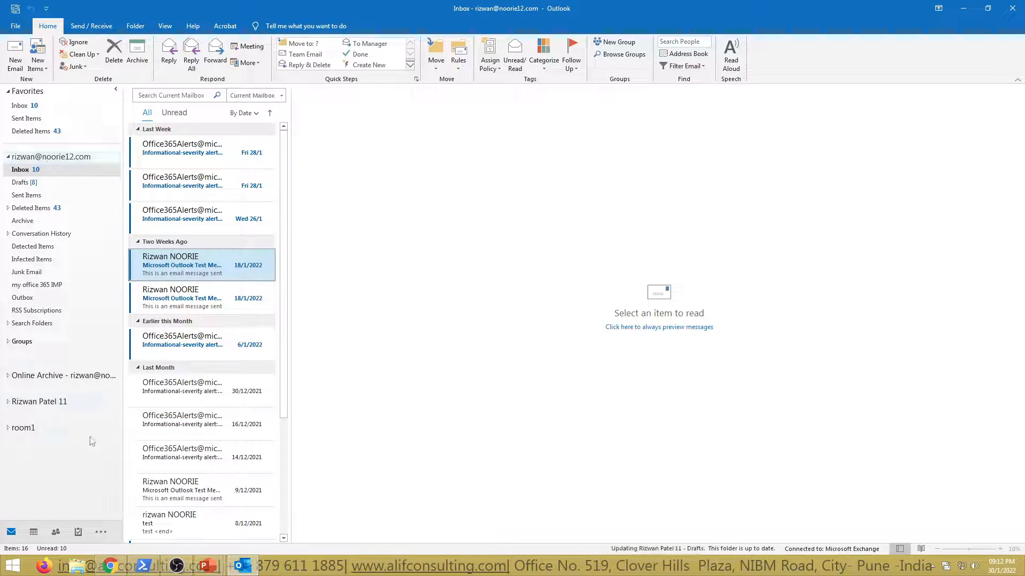
{"action": "left_click", "coordinate": [101, 533]}
{"action": "left_click", "coordinate": [33, 532]}
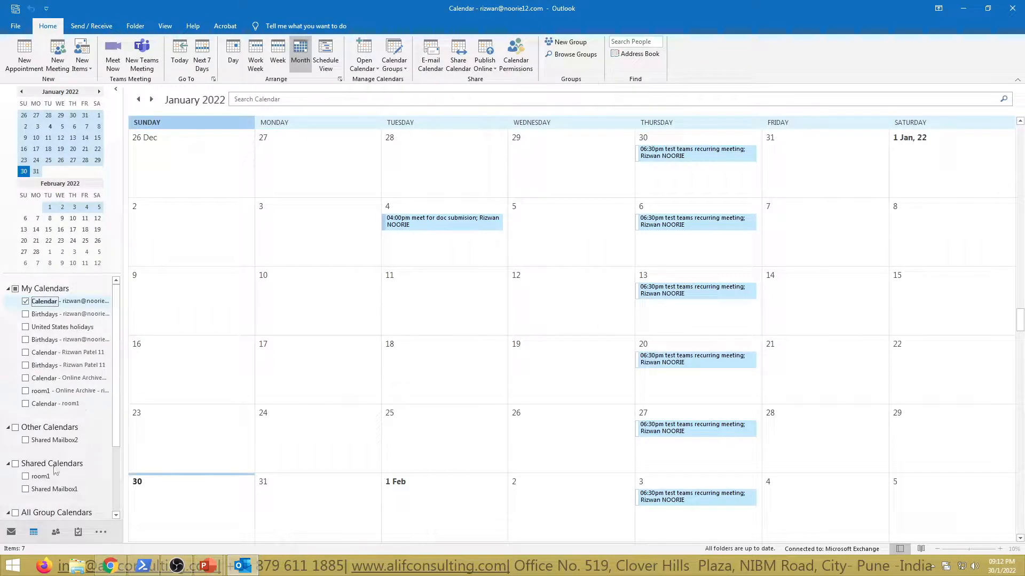
{"action": "scroll", "coordinate": [101, 461], "scroll_direction": "down", "scroll_amount": 3}
{"action": "scroll", "coordinate": [91, 437], "scroll_direction": "up", "scroll_amount": 1}
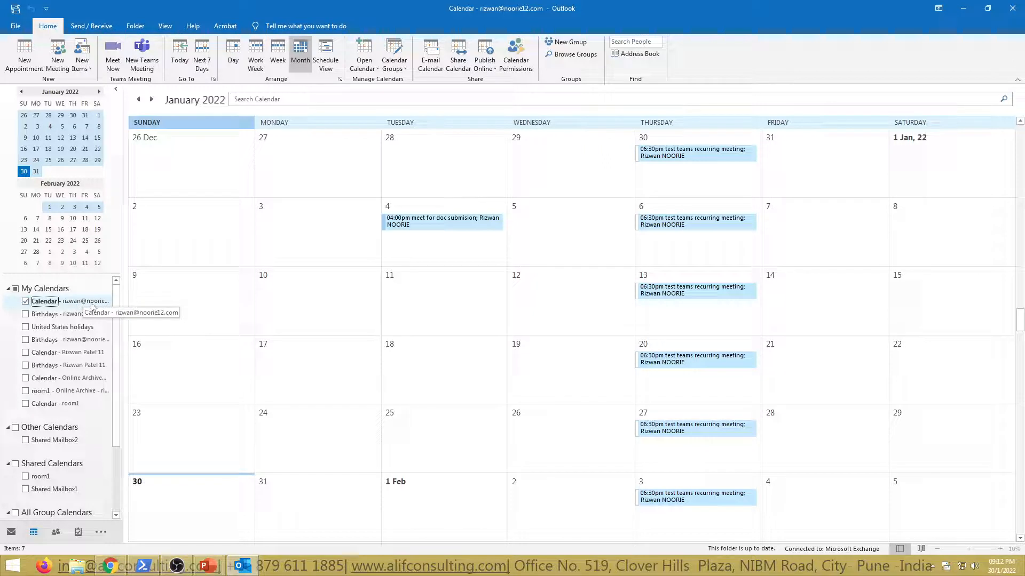
{"action": "scroll", "coordinate": [109, 469], "scroll_direction": "down", "scroll_amount": 2}
{"action": "scroll", "coordinate": [96, 438], "scroll_direction": "up", "scroll_amount": 2}
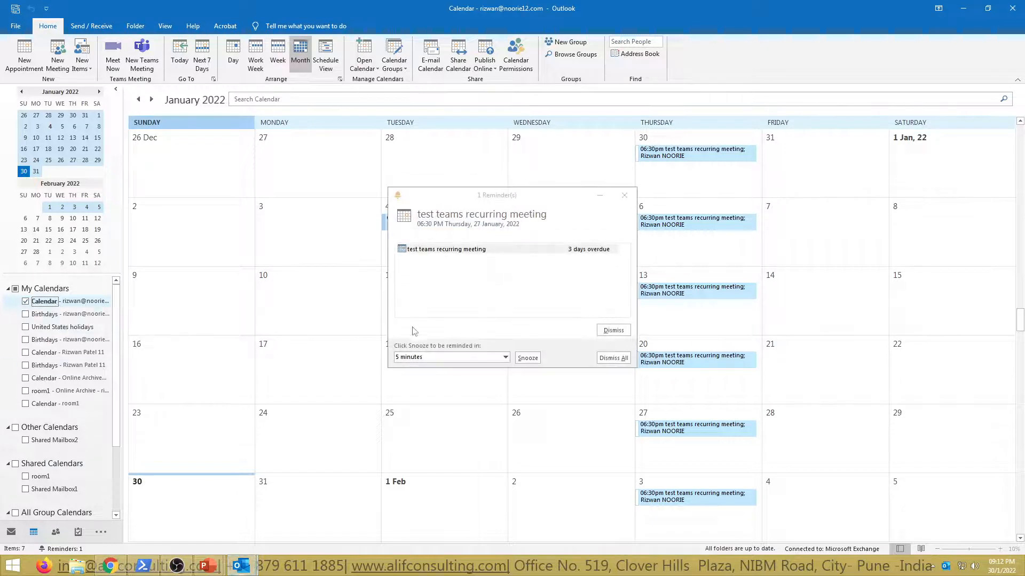
{"action": "left_click", "coordinate": [611, 356]}
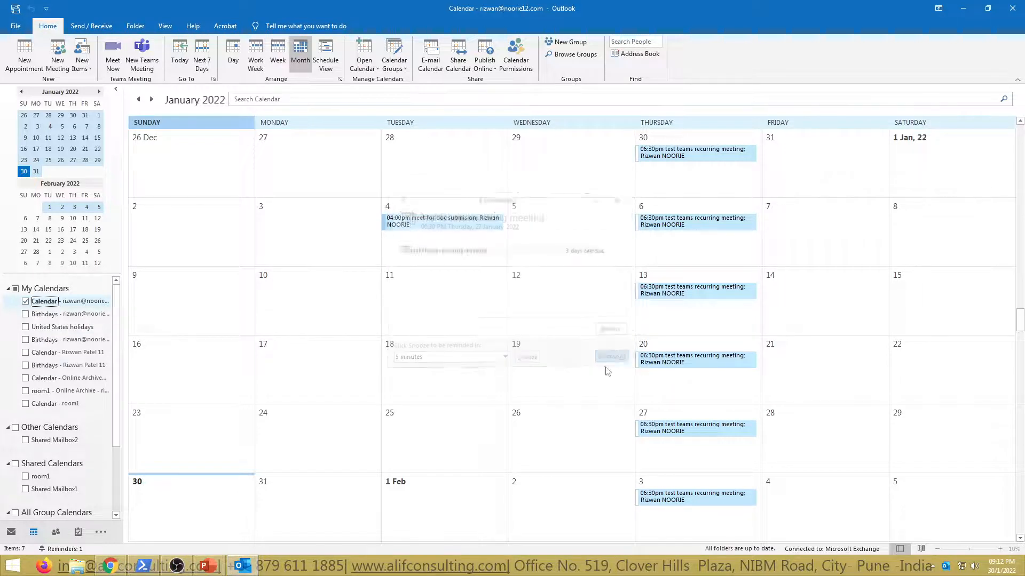
Step: Open the permissions in the primary calendar's properties and review the permission levels available for the Default entry
{"action": "right_click", "coordinate": [47, 301]}
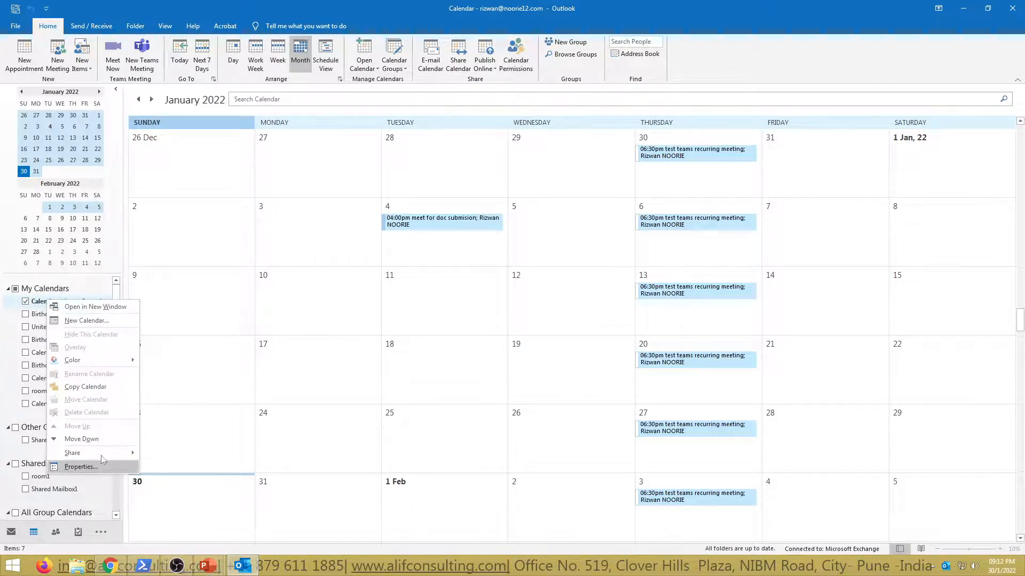
{"action": "left_click", "coordinate": [78, 467]}
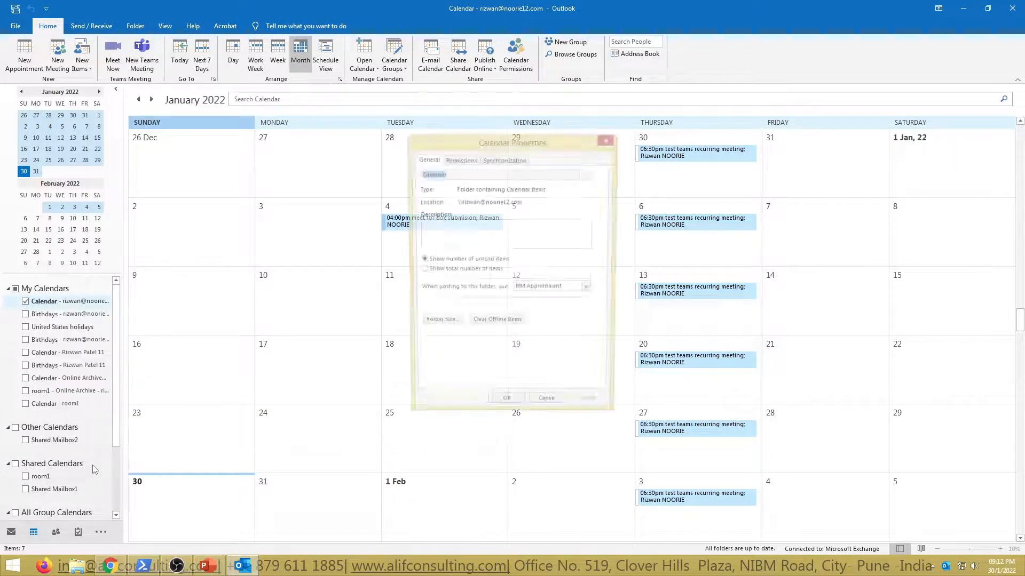
{"action": "left_click", "coordinate": [459, 159]}
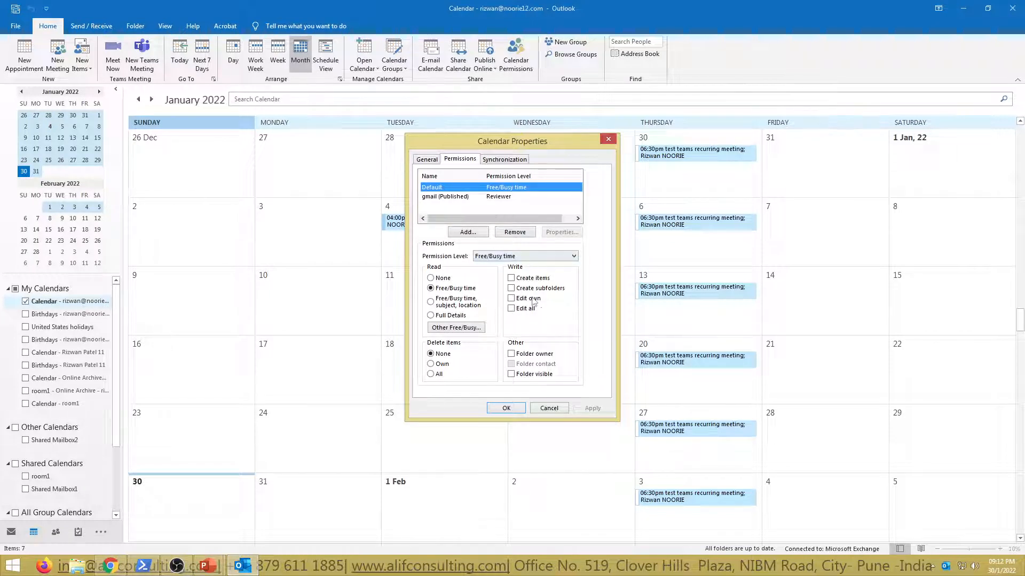
{"action": "left_click", "coordinate": [516, 256]}
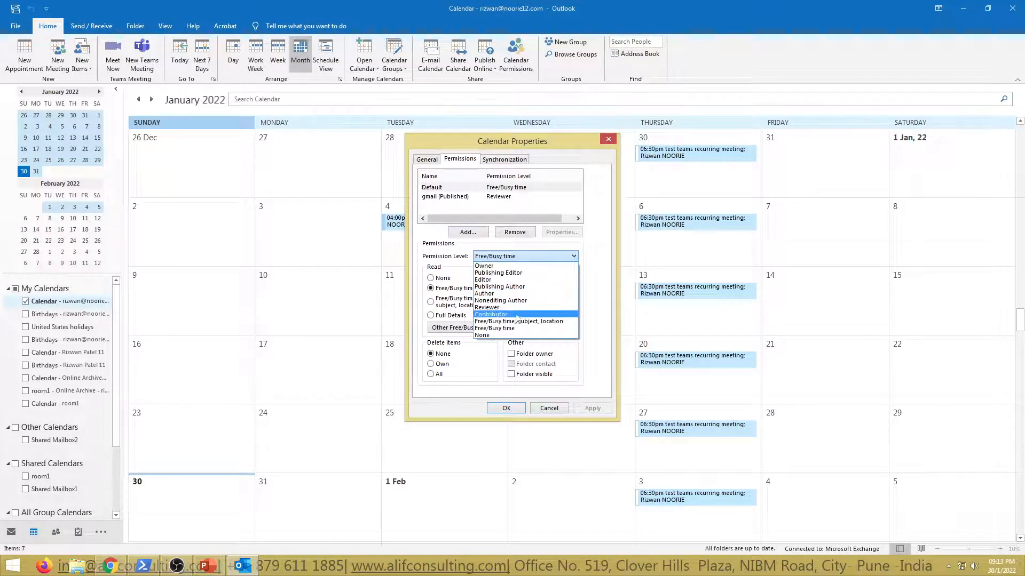
{"action": "left_click", "coordinate": [454, 258]}
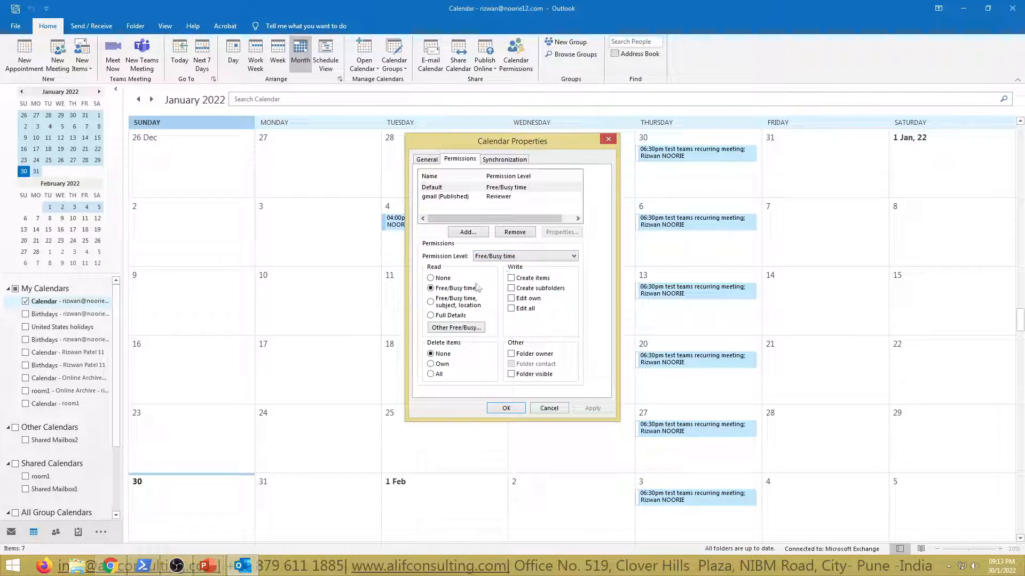
Step: Add the hold test user to the calendar's permissions and set the permission level to Owner
{"action": "left_click", "coordinate": [478, 236]}
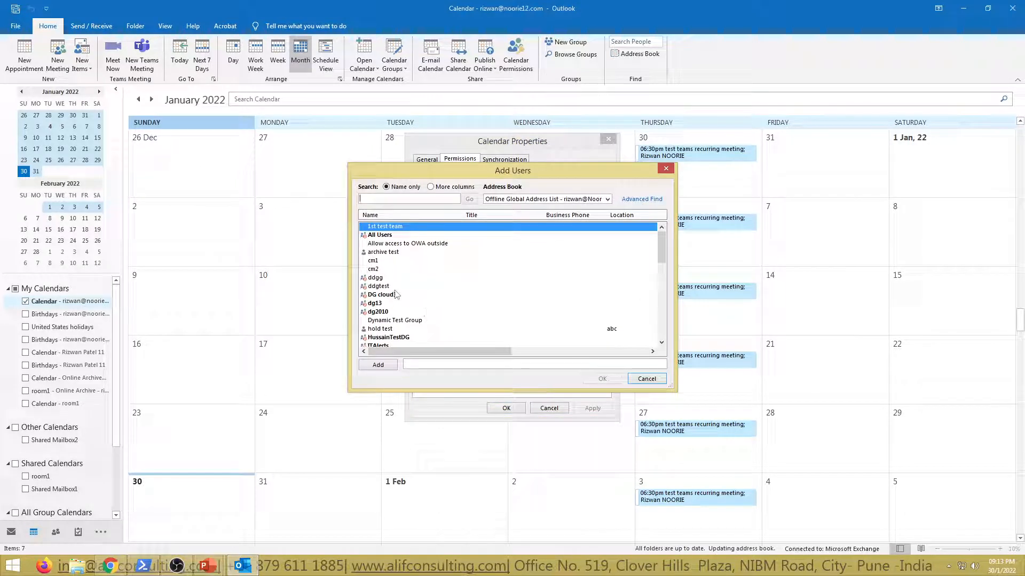
{"action": "left_click", "coordinate": [385, 330]}
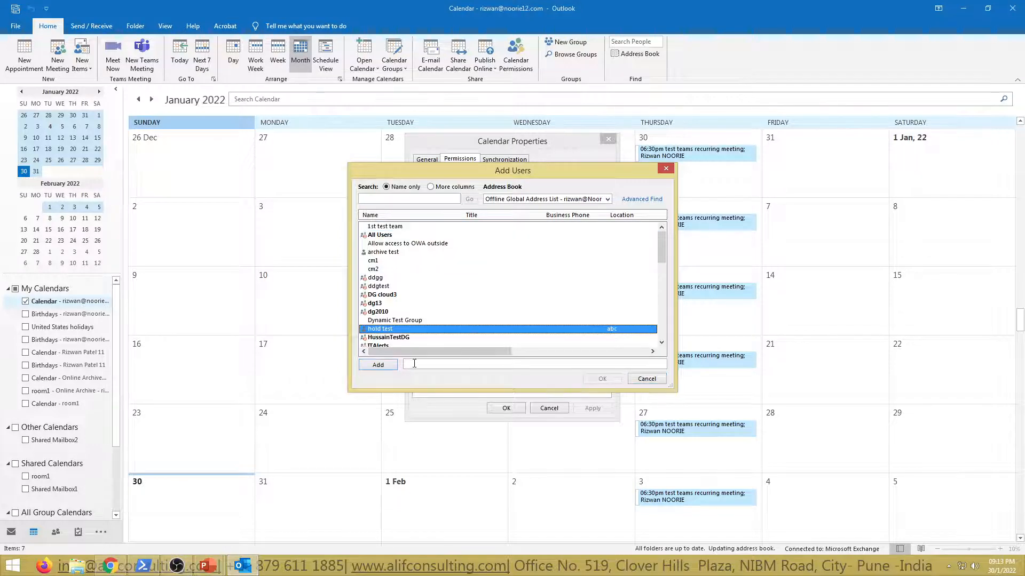
{"action": "left_click", "coordinate": [388, 368]}
{"action": "left_click", "coordinate": [600, 379]}
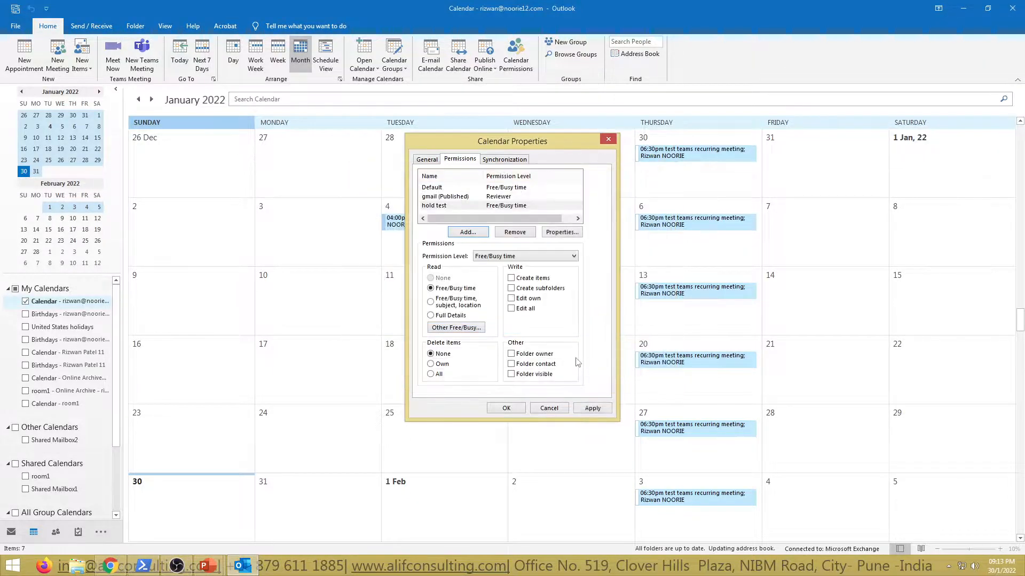
{"action": "left_click", "coordinate": [437, 206]}
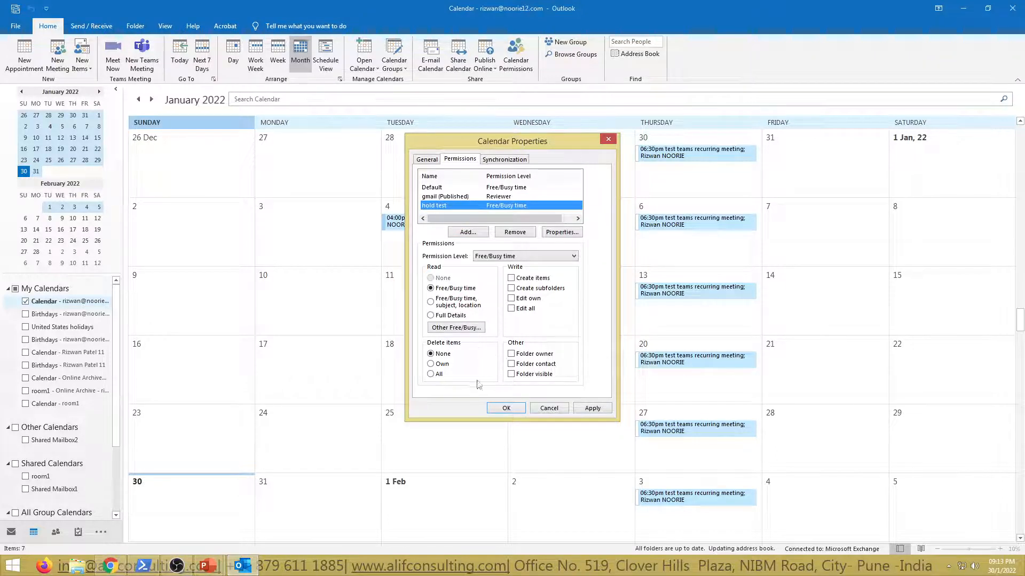
{"action": "left_click", "coordinate": [494, 258]}
{"action": "left_click", "coordinate": [494, 266]}
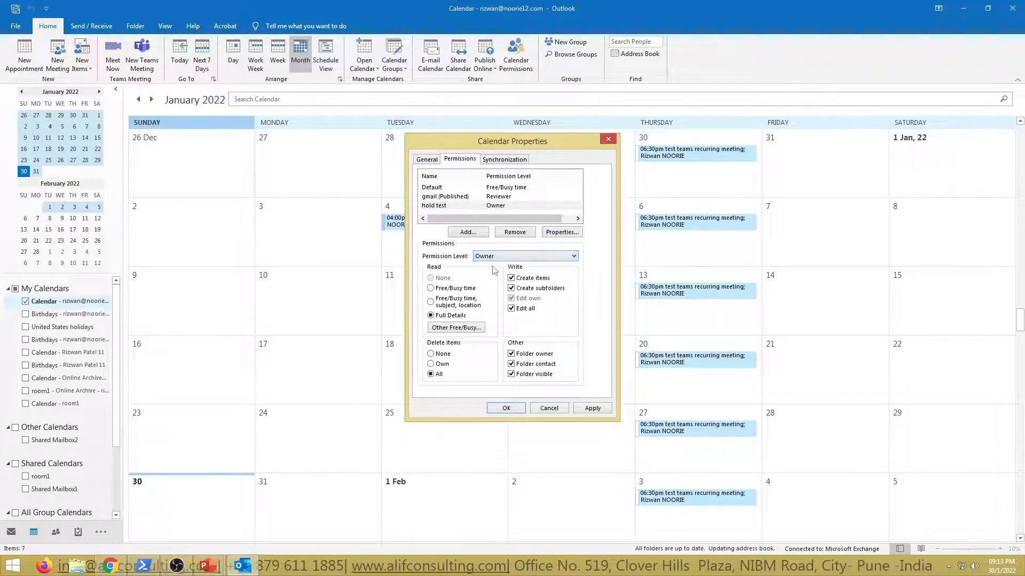
Step: Review the permission levels offered for hold test and cancel the calendar property changes
{"action": "left_click", "coordinate": [514, 257]}
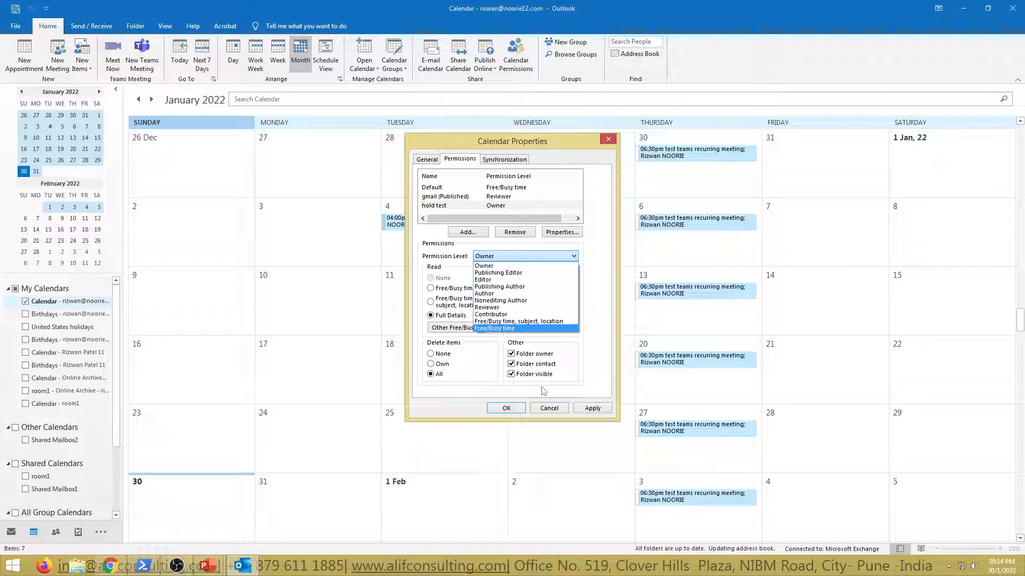
{"action": "left_click", "coordinate": [547, 410]}
{"action": "left_click", "coordinate": [547, 410]}
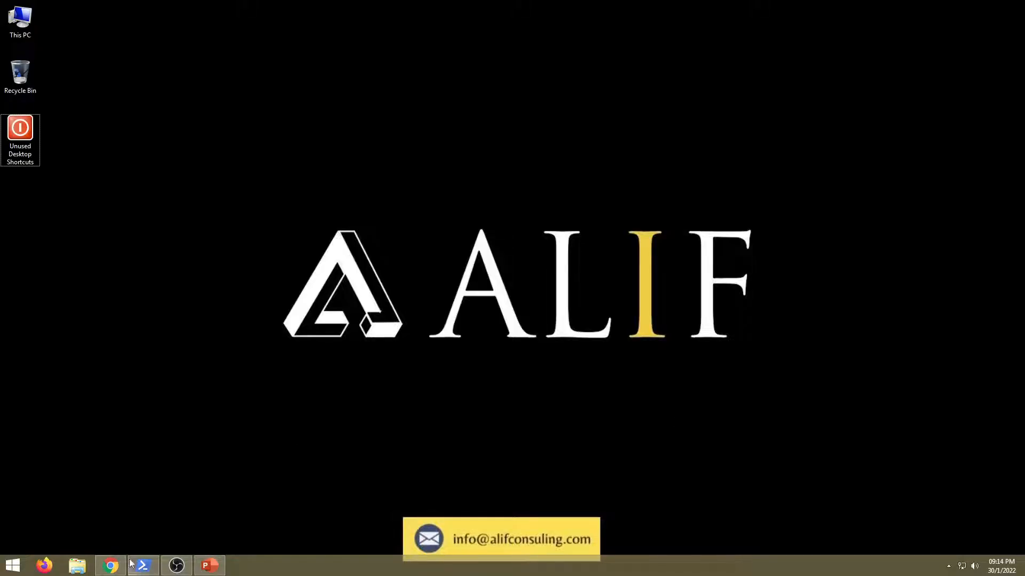
Step: Switch to Outlook on the web in Chrome, reload it, and open the sharing and permissions settings of Calendar
{"action": "left_click", "coordinate": [241, 522]}
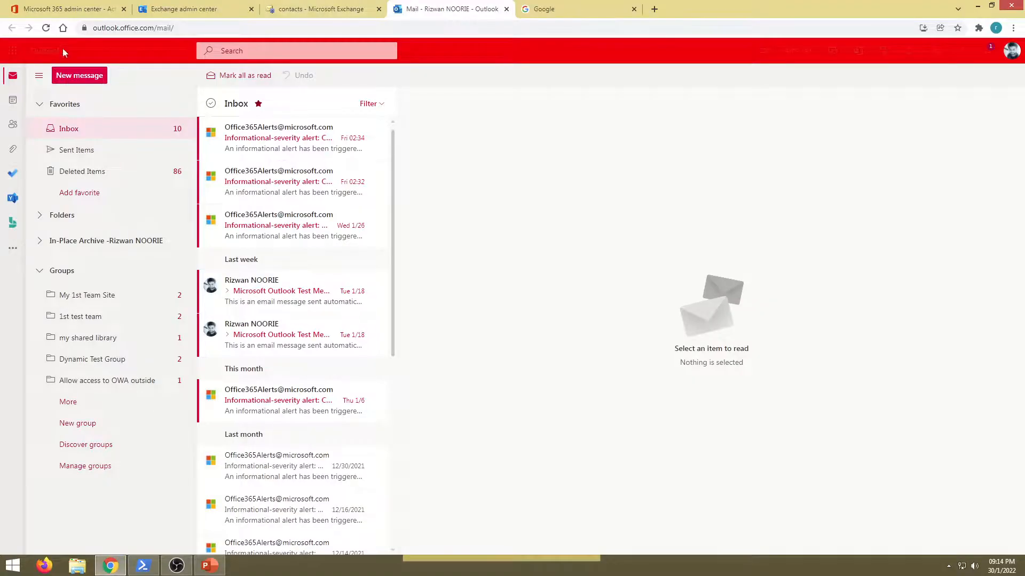
{"action": "left_click", "coordinate": [46, 28]}
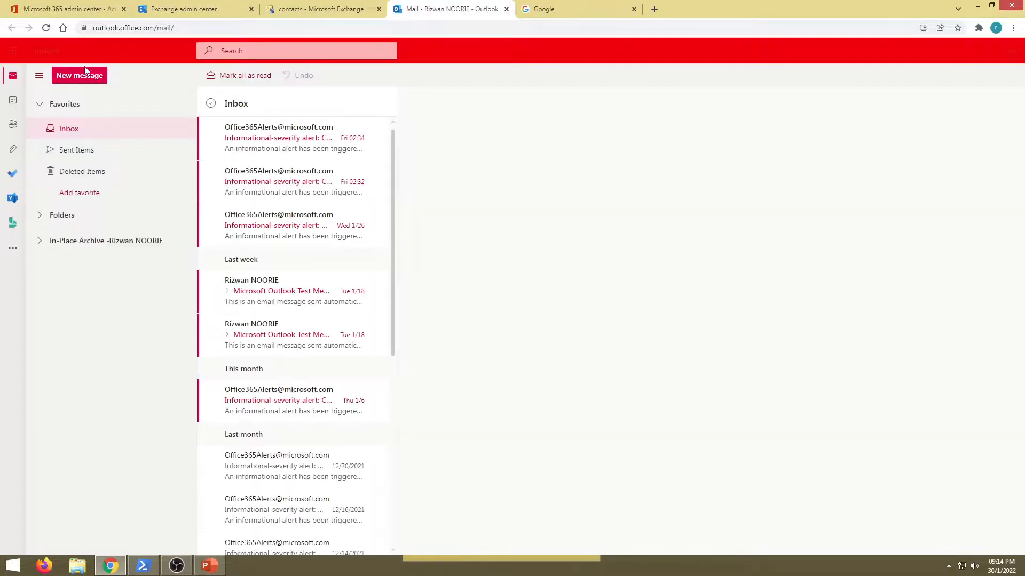
{"action": "left_click", "coordinate": [13, 101]}
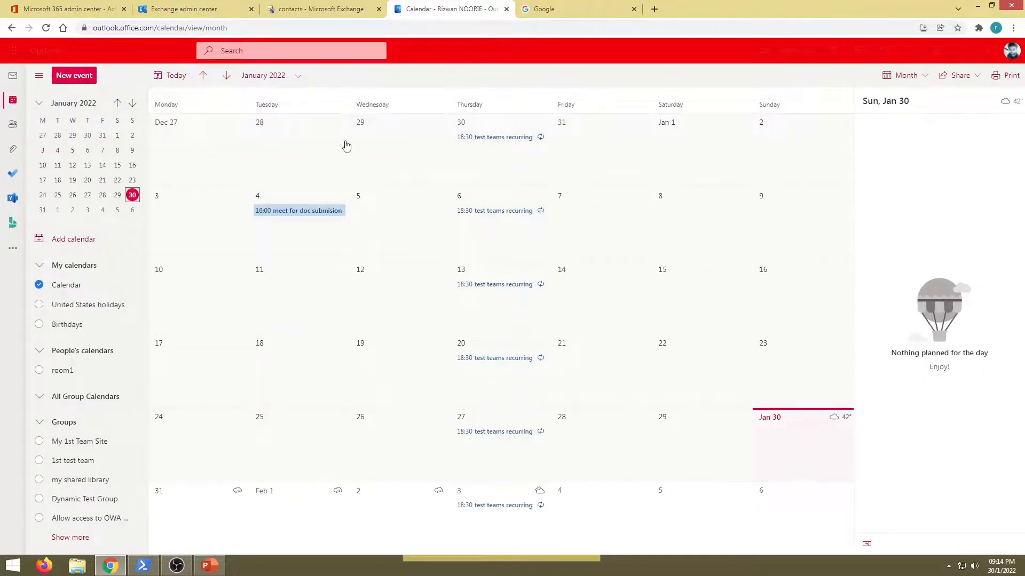
{"action": "left_click", "coordinate": [967, 76]}
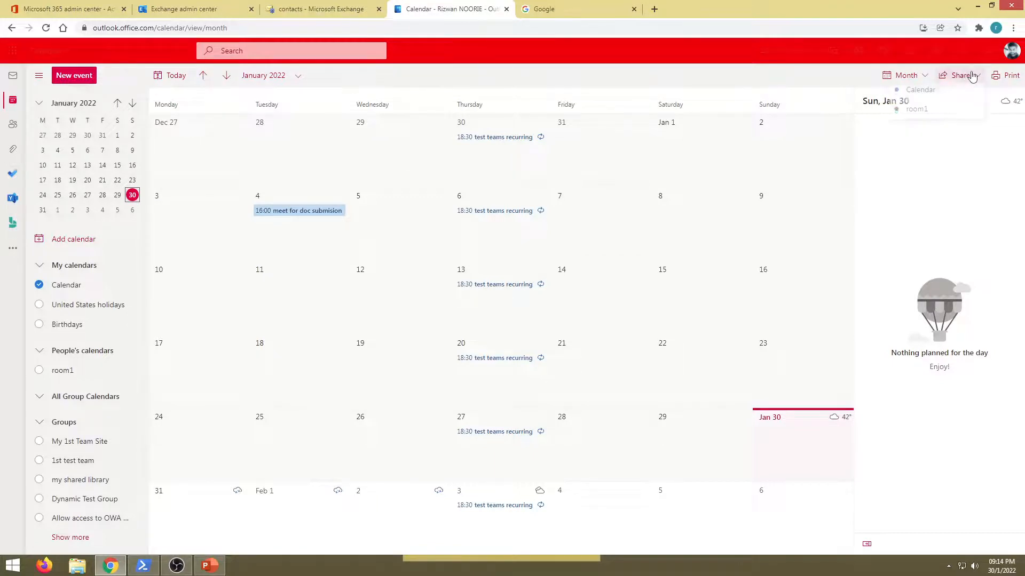
{"action": "left_click", "coordinate": [935, 95]}
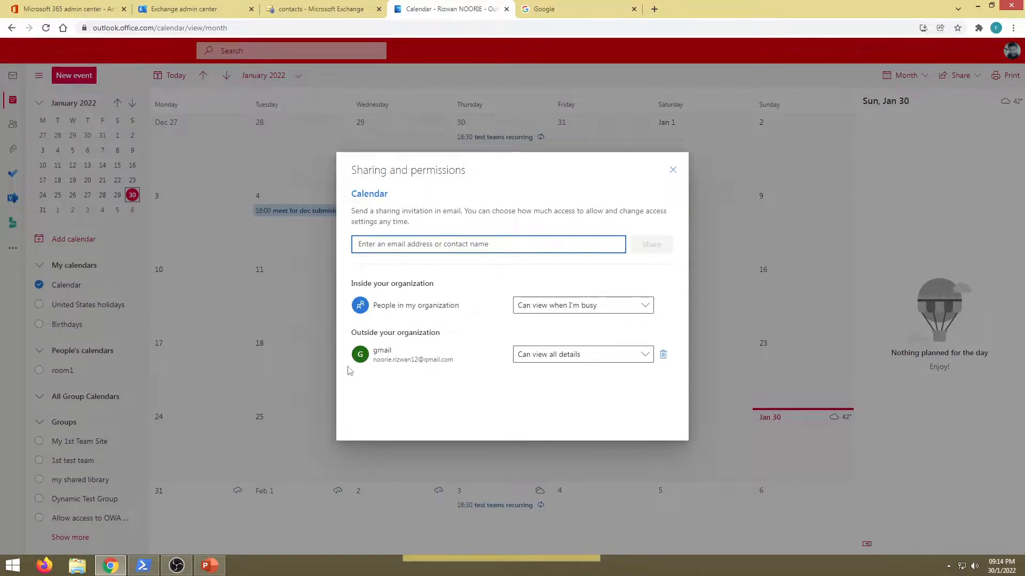
Step: Review the permission options available for the gmail contact outside the organization
{"action": "left_click", "coordinate": [576, 355]}
{"action": "left_click", "coordinate": [426, 390]}
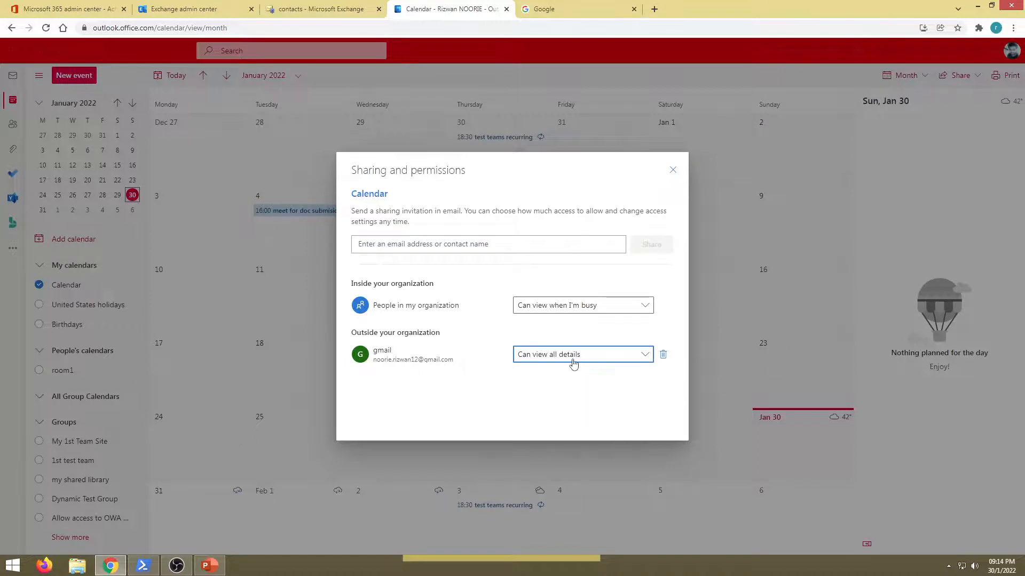
{"action": "left_click", "coordinate": [544, 361]}
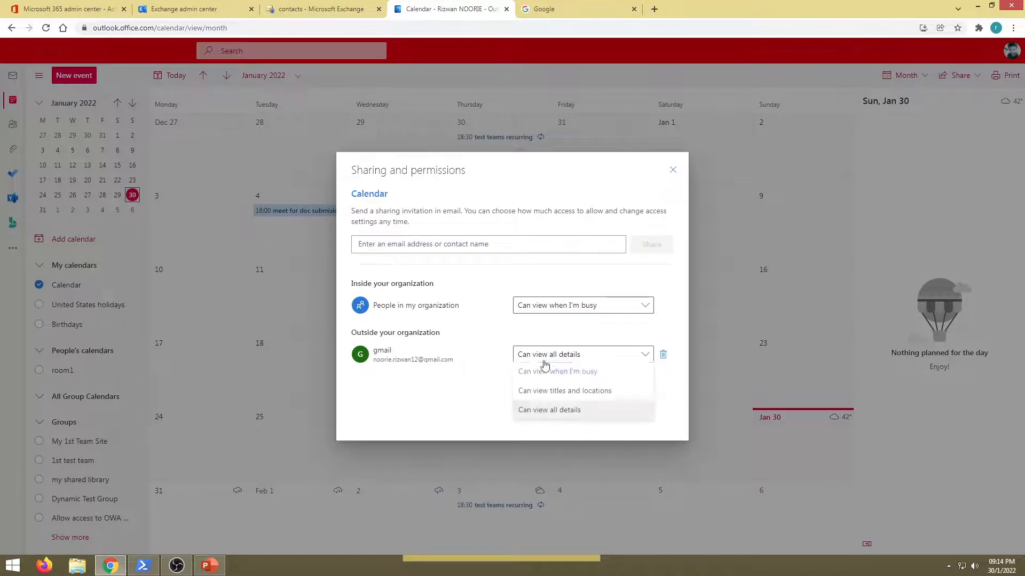
{"action": "left_click", "coordinate": [469, 395]}
Step: Search for "shared", add the shared1 contact as a calendar sharing recipient, and review its permission options
{"action": "left_click", "coordinate": [427, 247]}
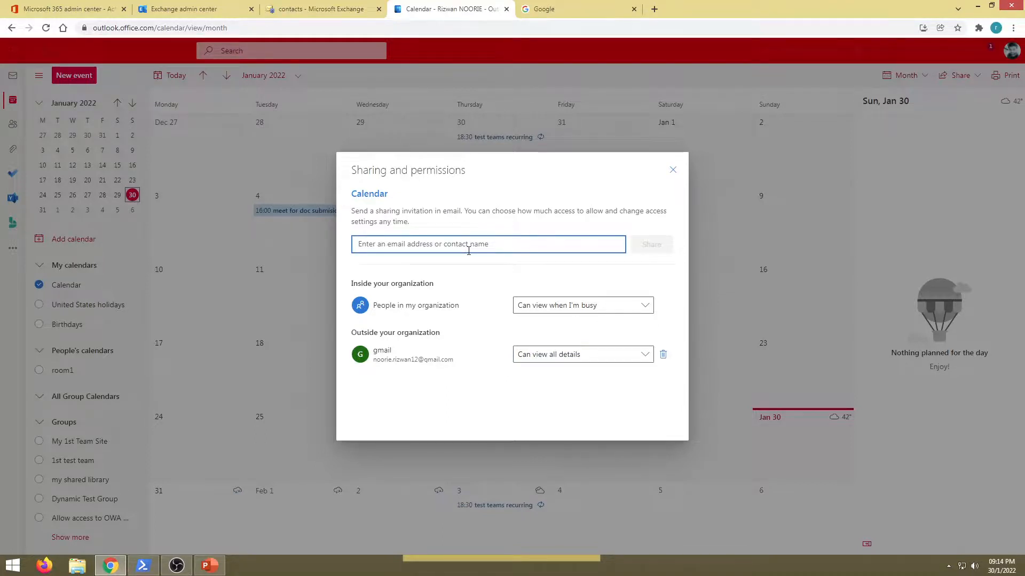
{"action": "type", "text": "shared1"}
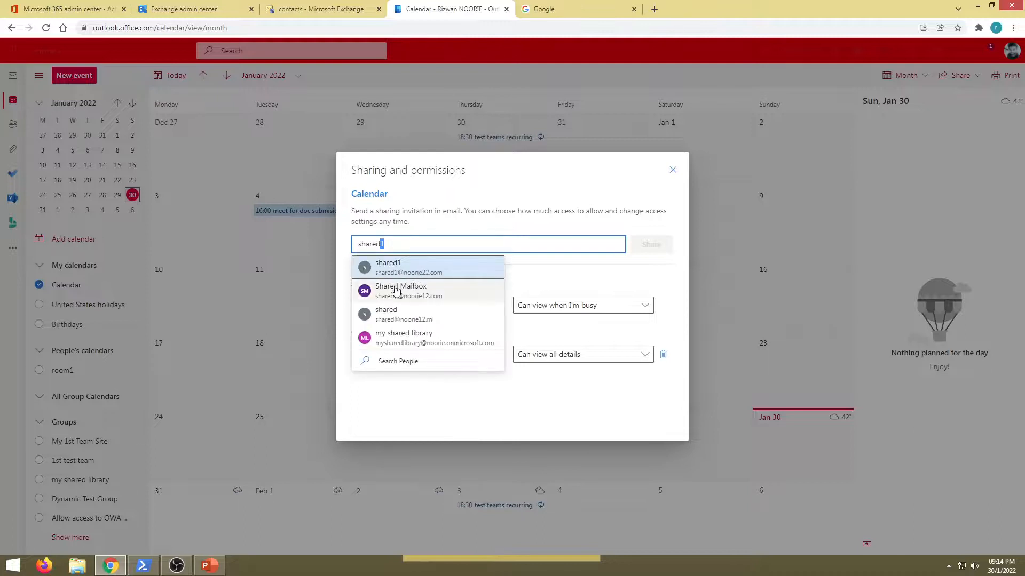
{"action": "left_click", "coordinate": [386, 272]}
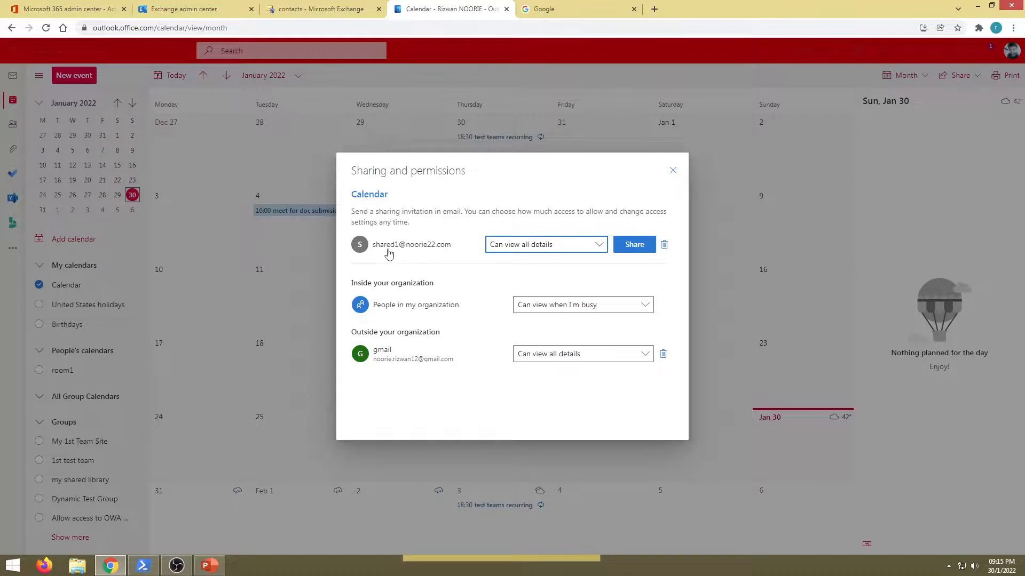
{"action": "left_click", "coordinate": [553, 250]}
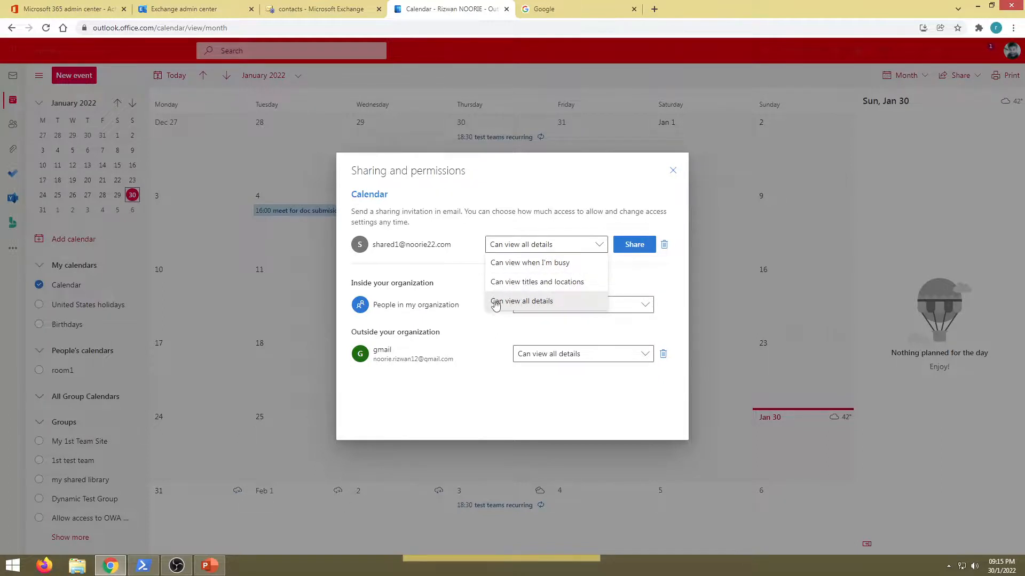
{"action": "left_click", "coordinate": [462, 265]}
Step: View the shared1 recipient's contact card and remove that recipient from the sharing invitation
{"action": "left_click", "coordinate": [448, 248]}
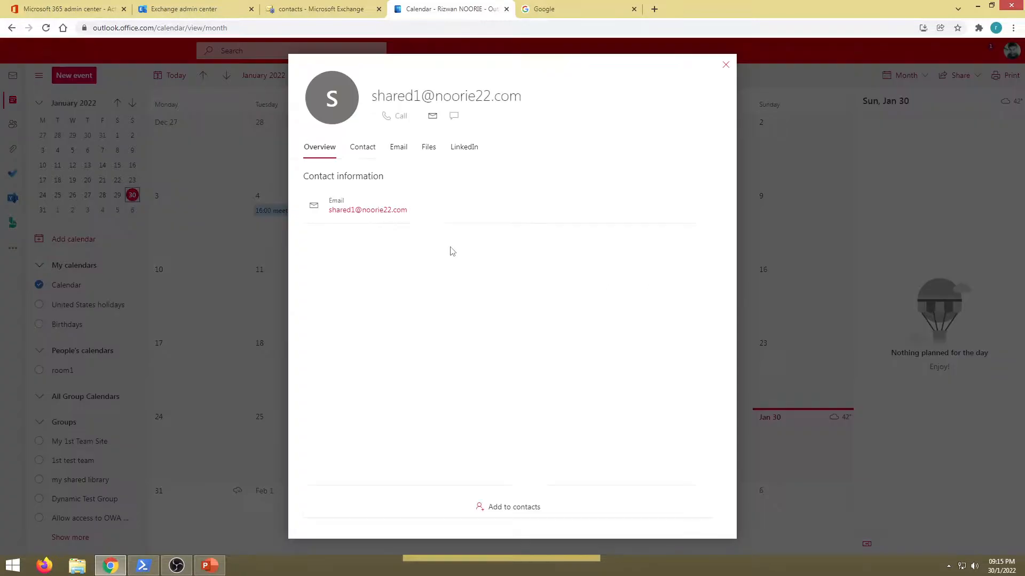
{"action": "left_click", "coordinate": [725, 64]}
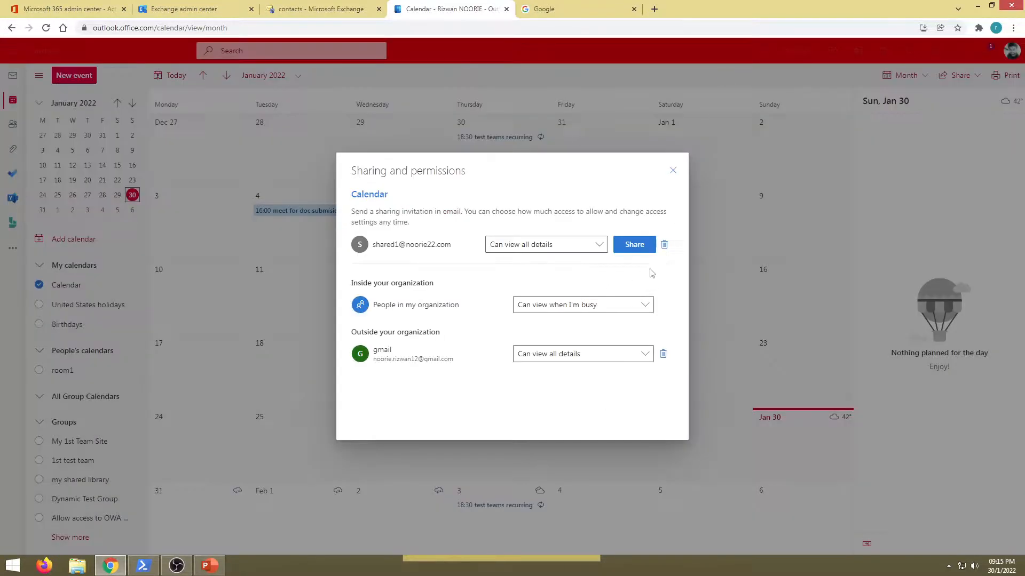
{"action": "left_click", "coordinate": [663, 245]}
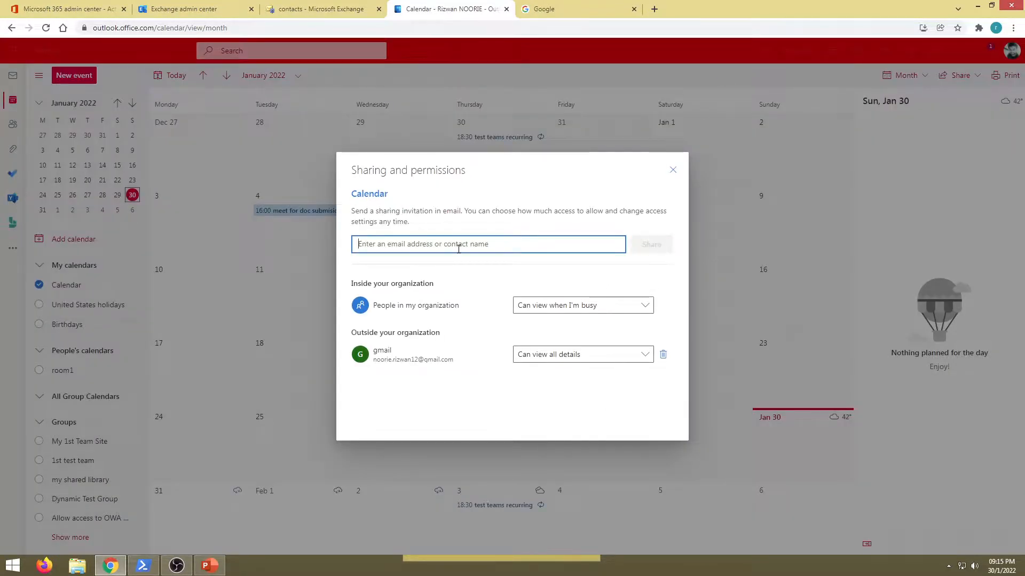
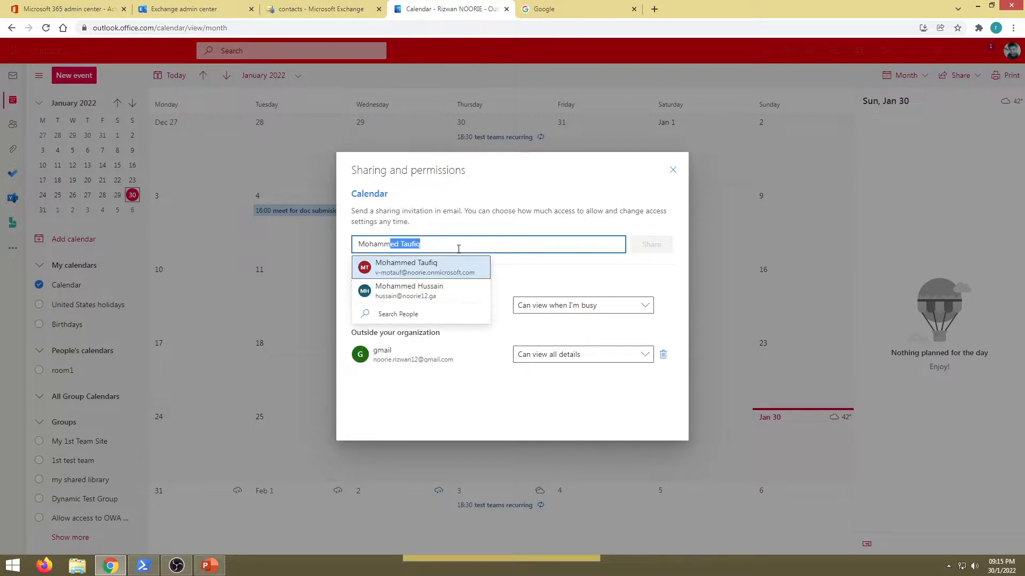
Step: Add an internal colleague from the suggestions as a calendar sharing recipient with the Delegate permission
{"action": "left_click", "coordinate": [408, 273]}
{"action": "left_click", "coordinate": [569, 249]}
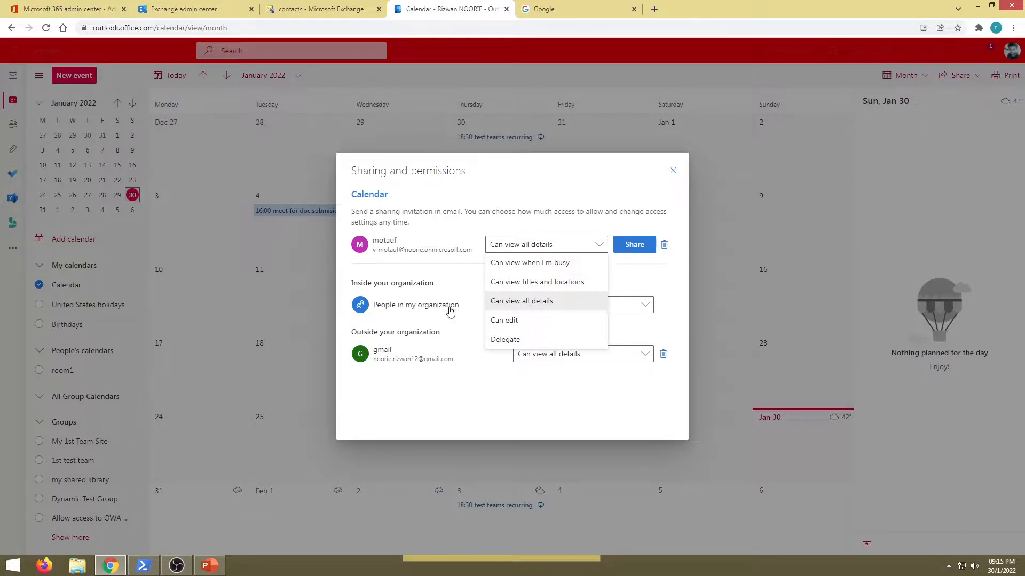
{"action": "left_click", "coordinate": [520, 341]}
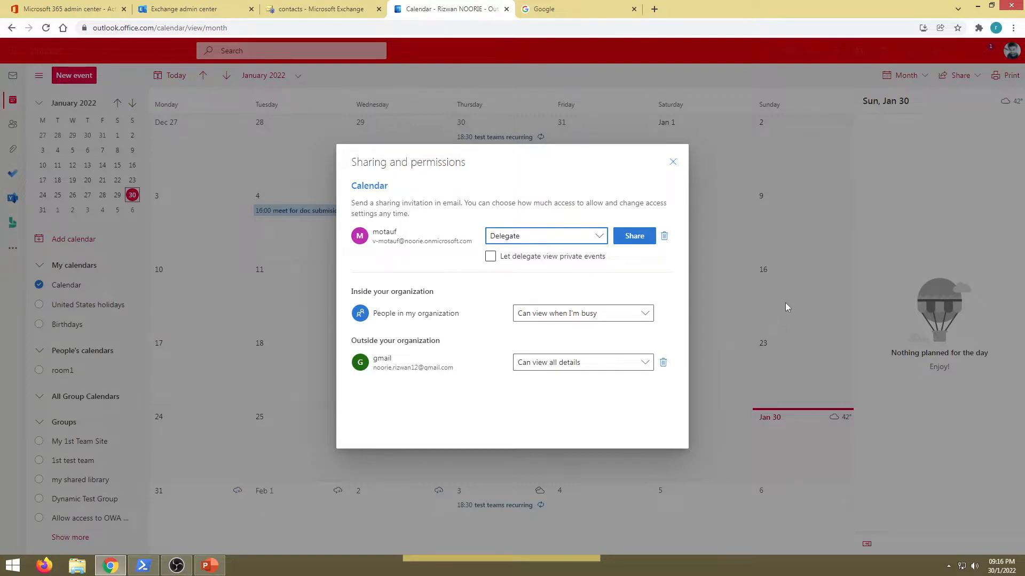
Step: Review the colleague's permission options, keep Delegate, and close the sharing settings without sharing the calendar
{"action": "left_click", "coordinate": [520, 236]}
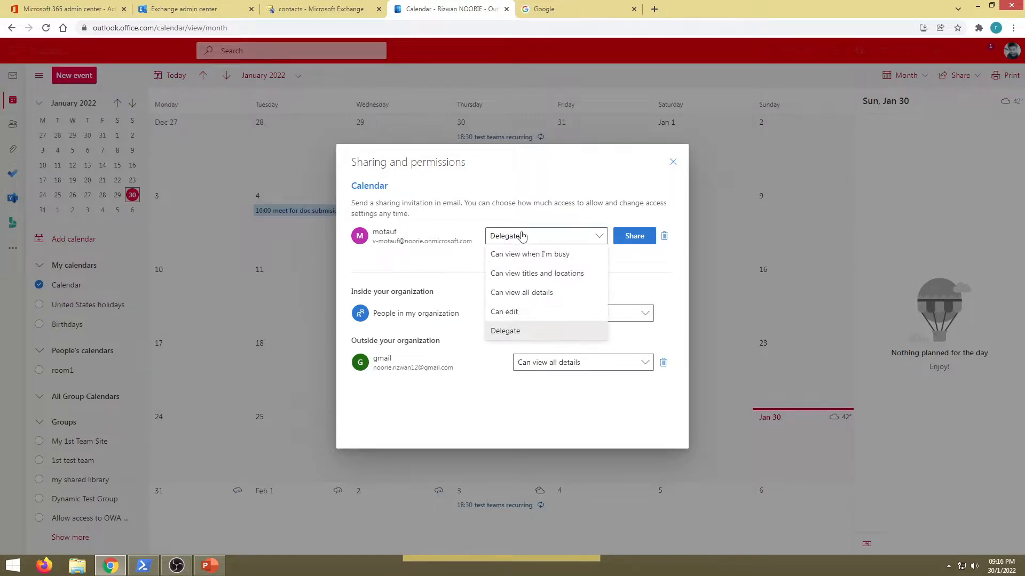
{"action": "left_click", "coordinate": [535, 332]}
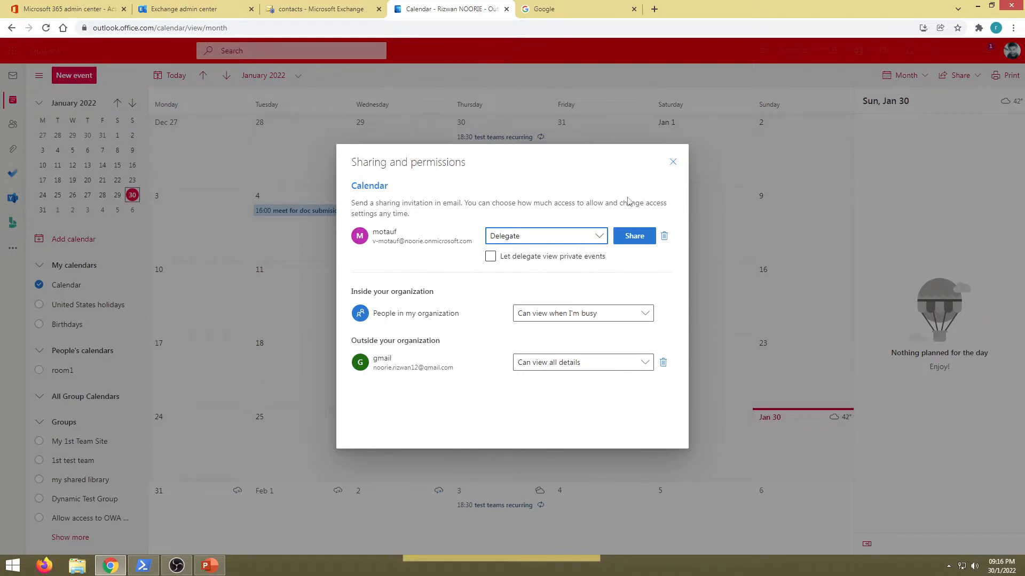
{"action": "left_click", "coordinate": [673, 165]}
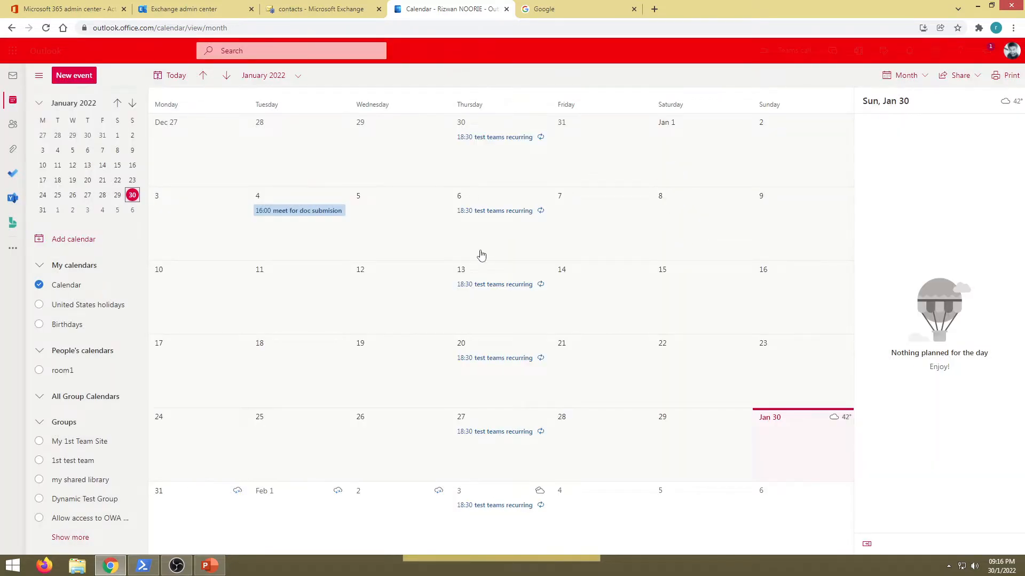
Step: Show the Windows desktop and refresh it
{"action": "left_click", "coordinate": [1023, 574]}
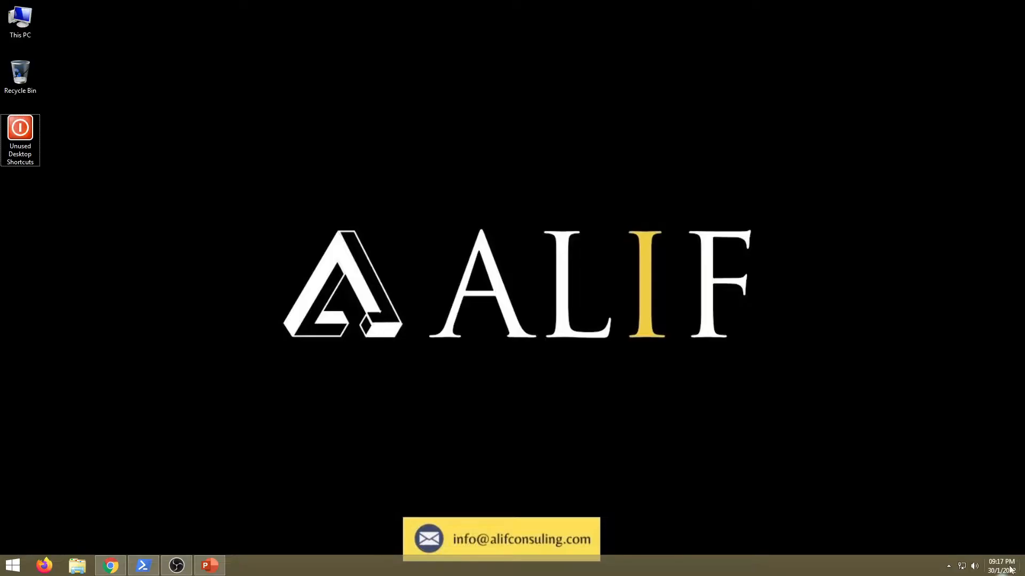
{"action": "right_click", "coordinate": [569, 122]}
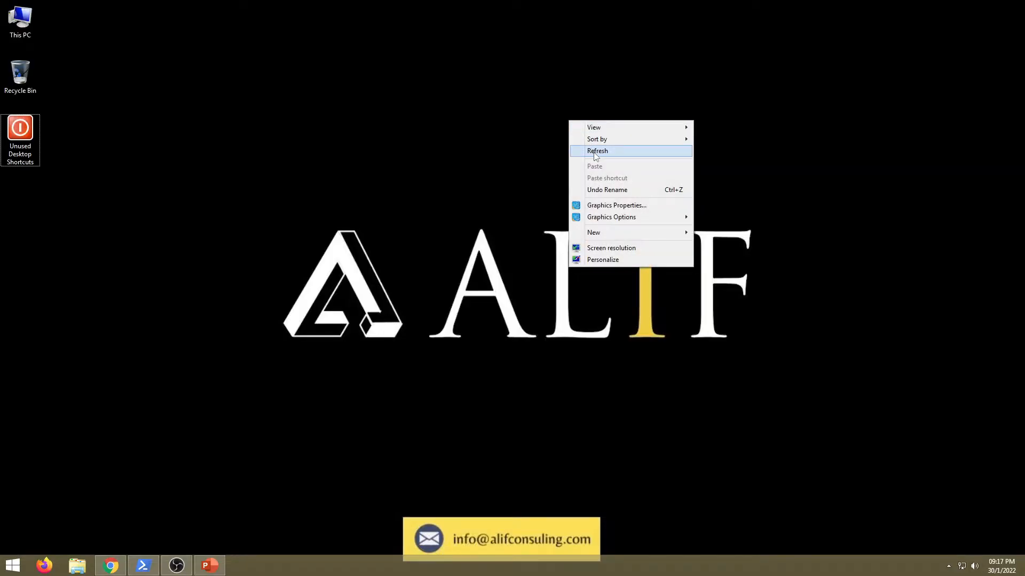
{"action": "left_click", "coordinate": [593, 151]}
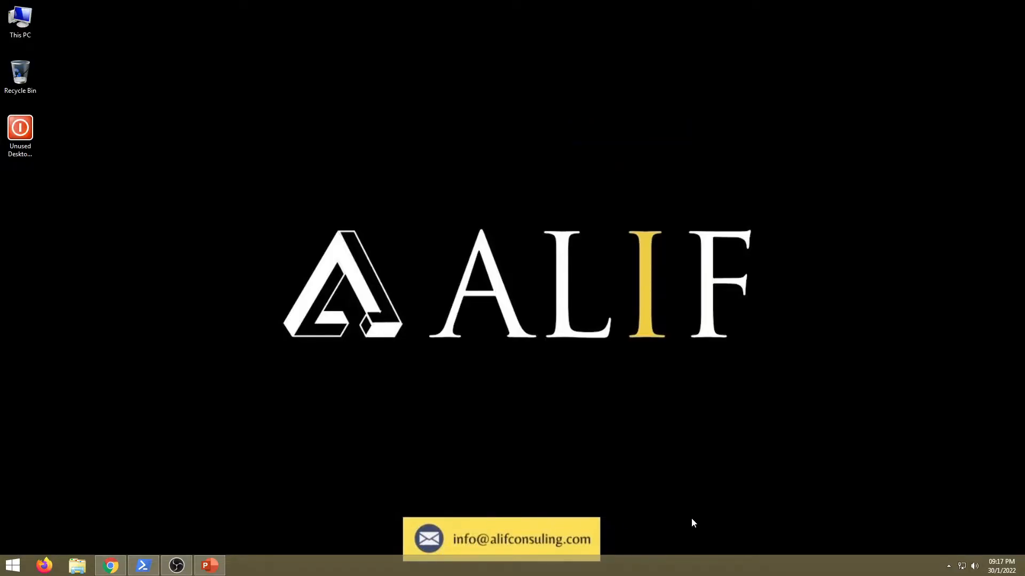